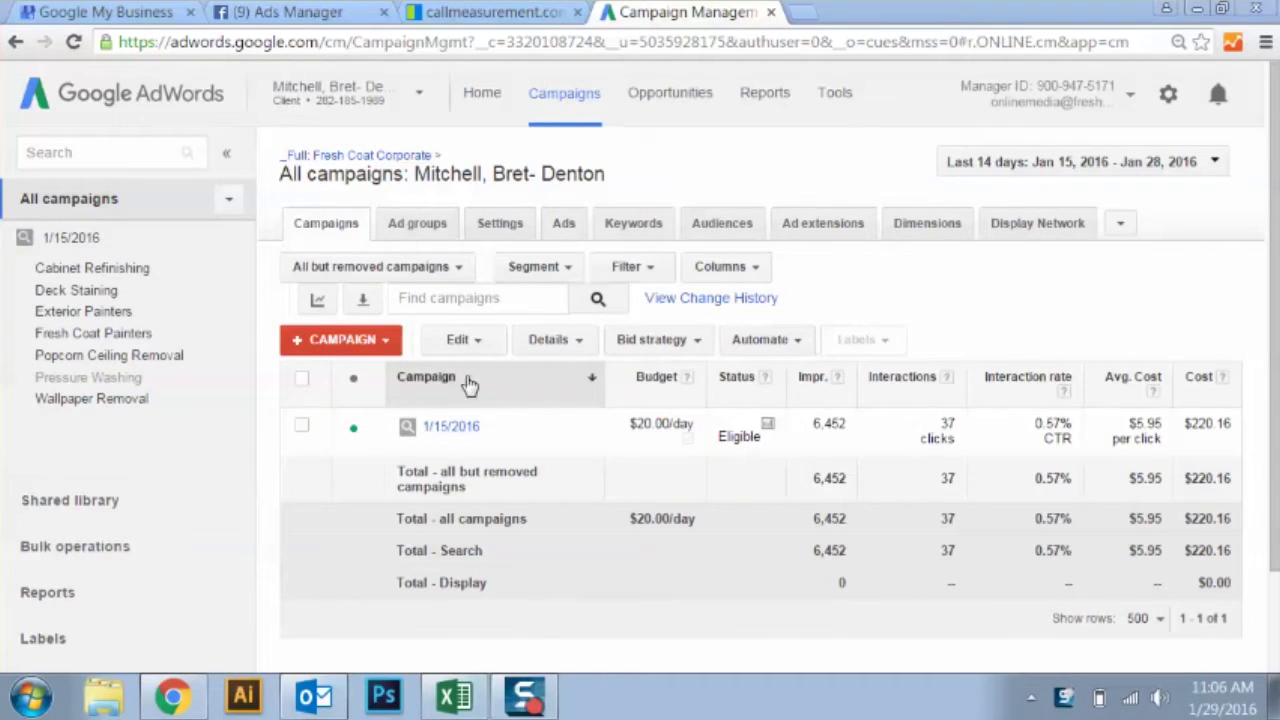
- Open the location targeting editor of the 1/15/2016 campaign and bring up its advanced location search
click(449, 426)
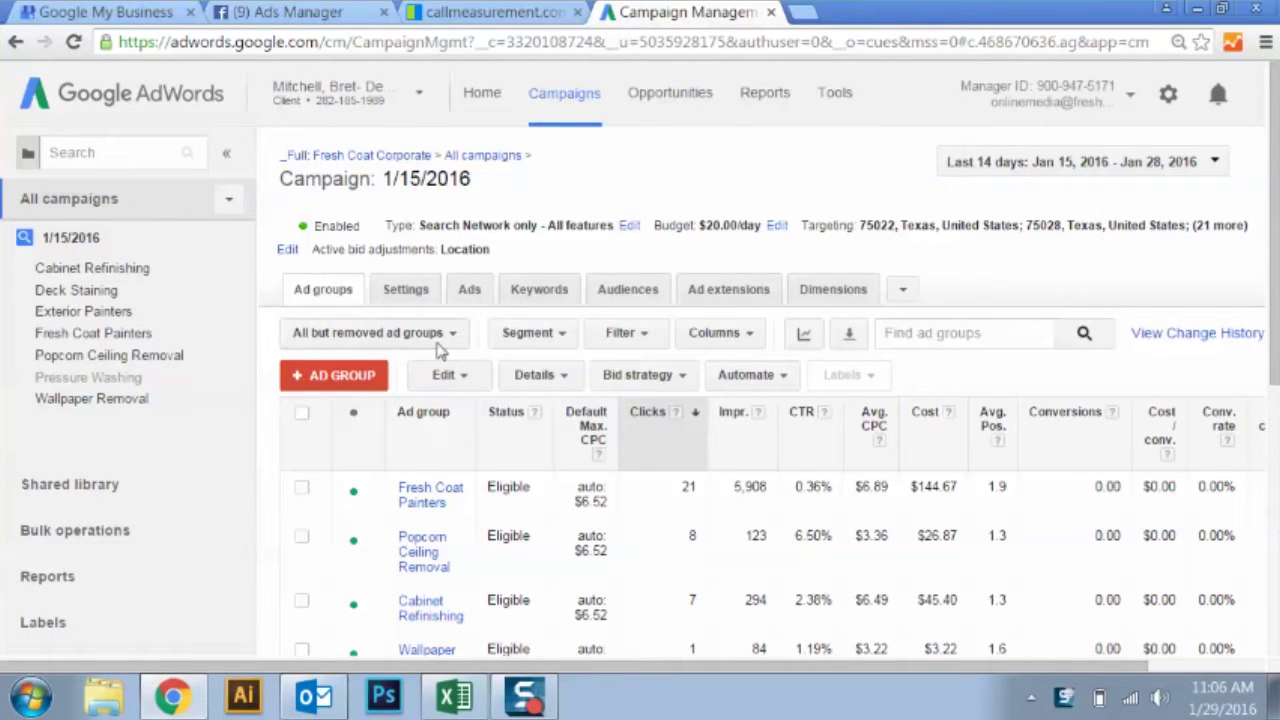
click(405, 292)
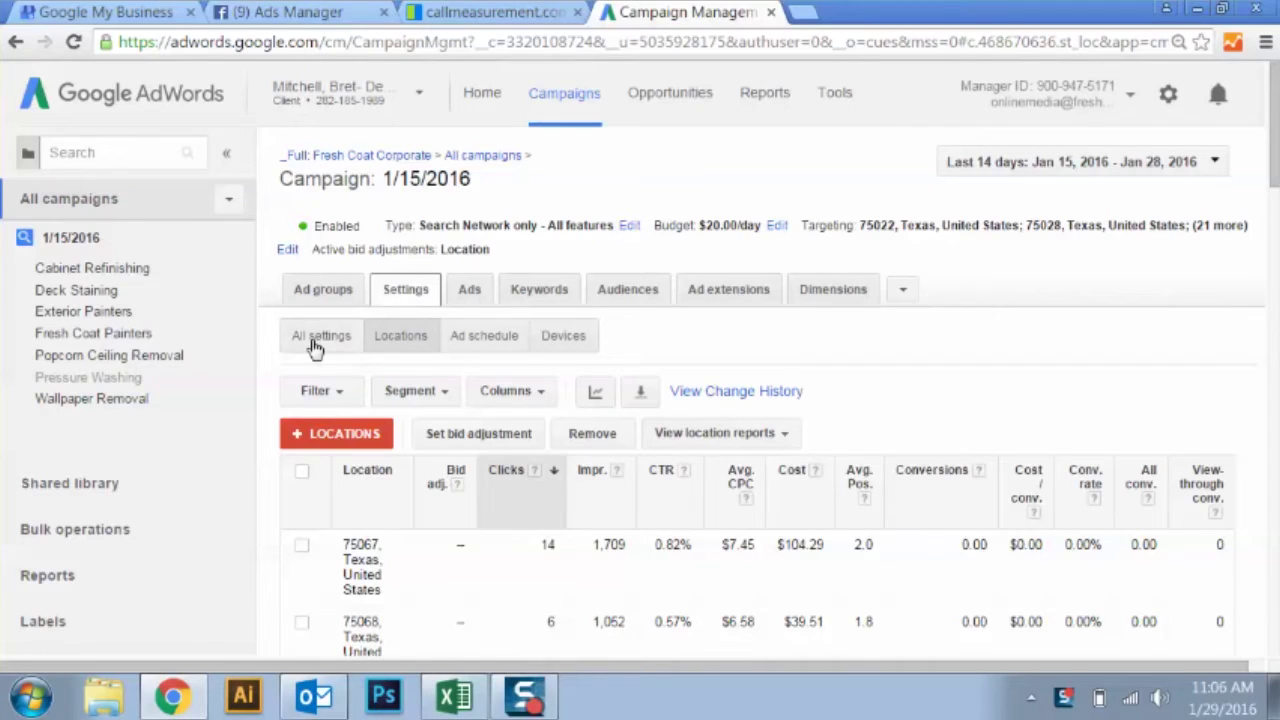
click(405, 340)
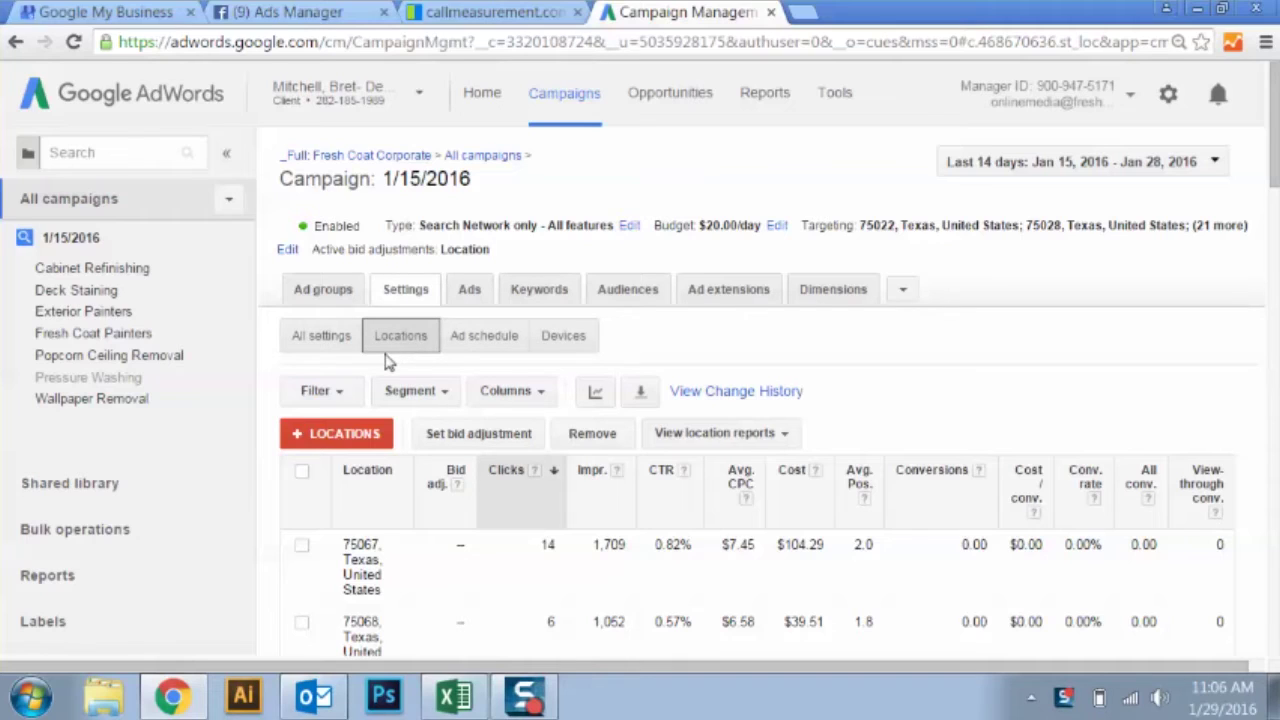
click(328, 440)
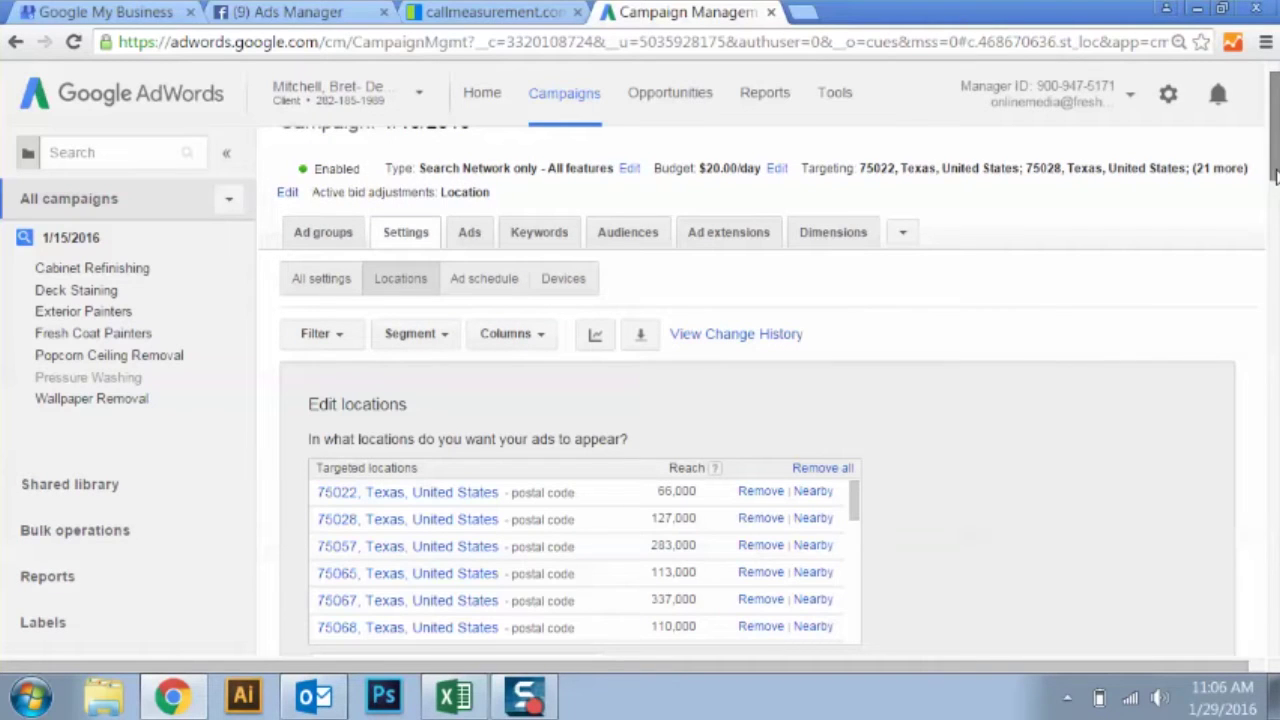
drag(1275, 175, 1276, 215)
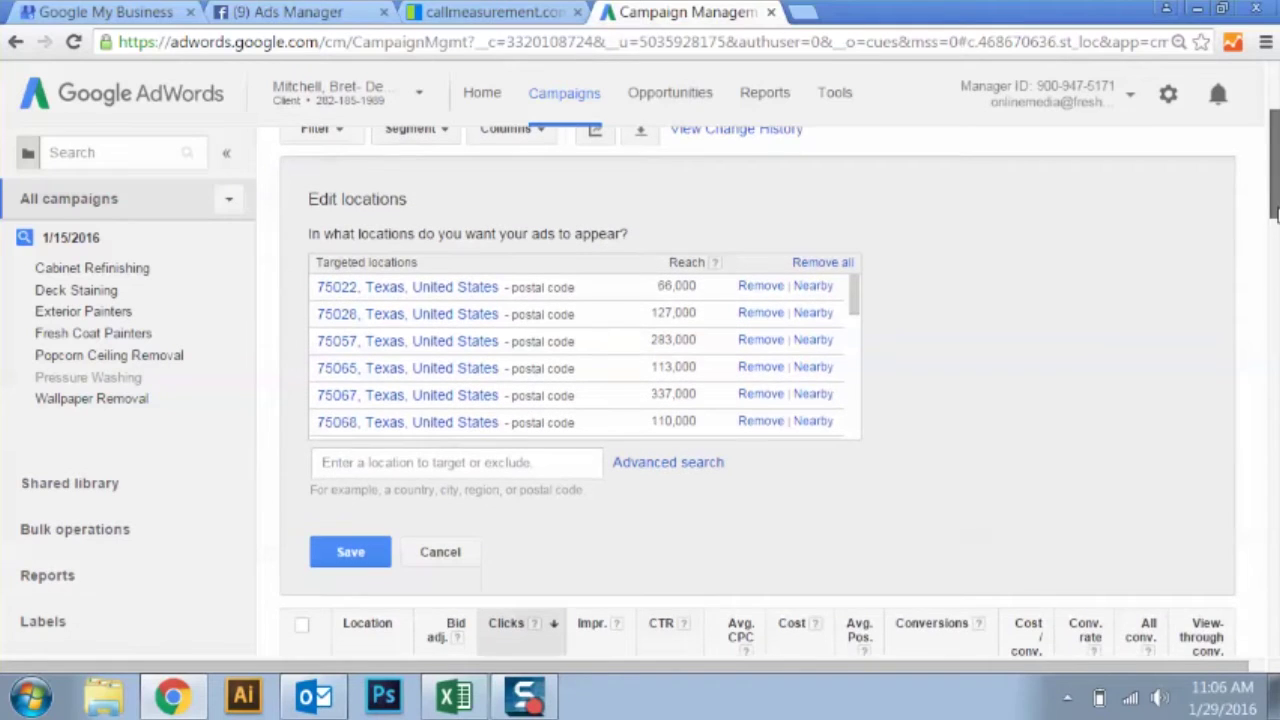
click(679, 467)
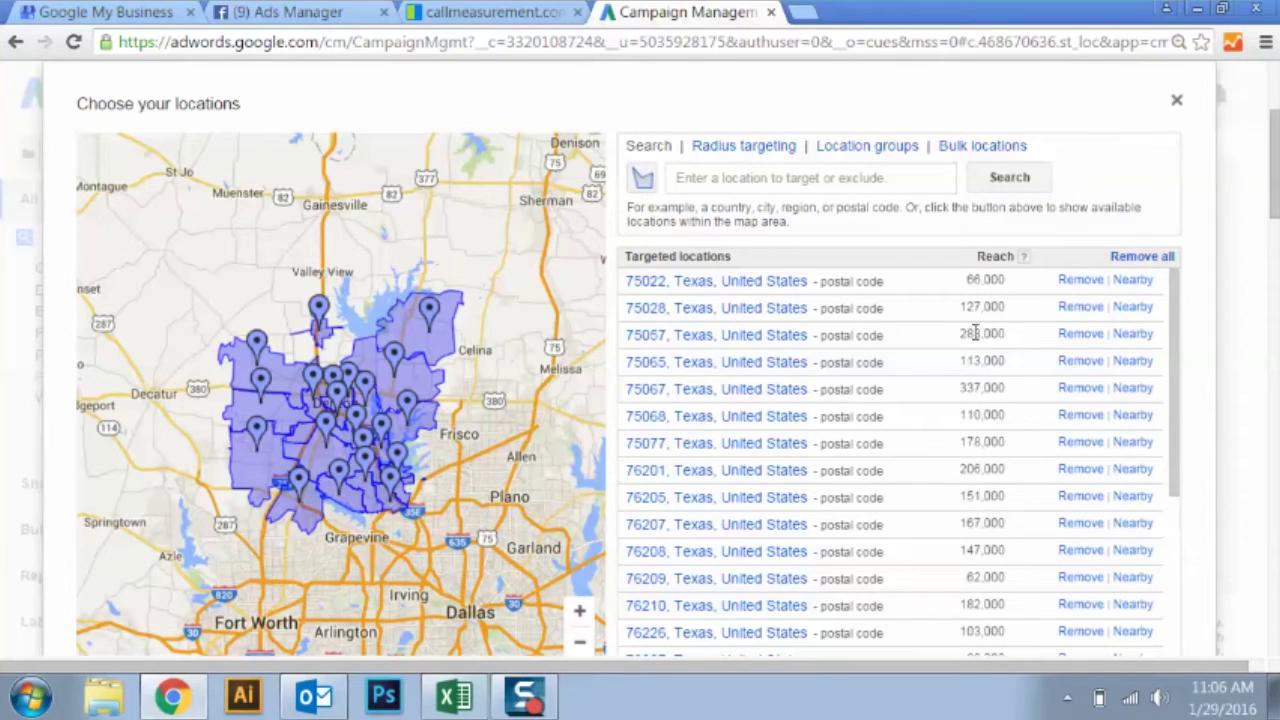
- Add a demographic location group for the top 10% household income tier within Flower Mound, Texas, and remove its duplicate entry
click(857, 152)
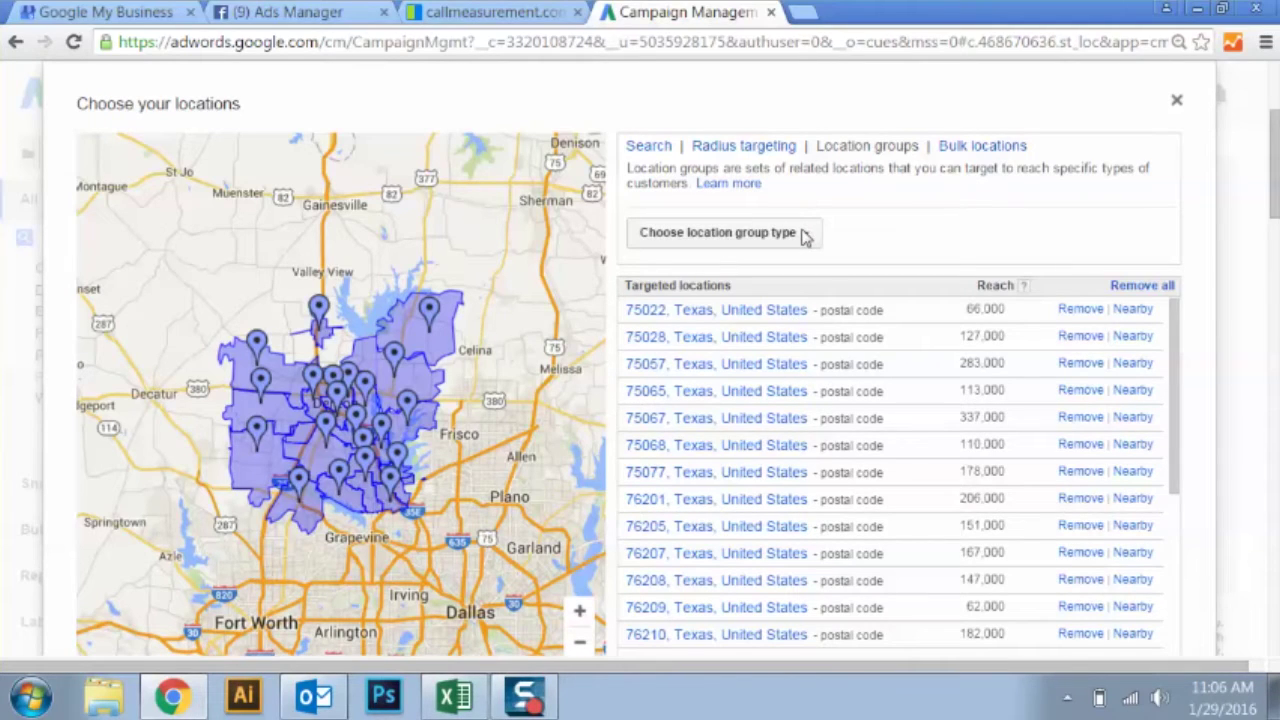
click(805, 235)
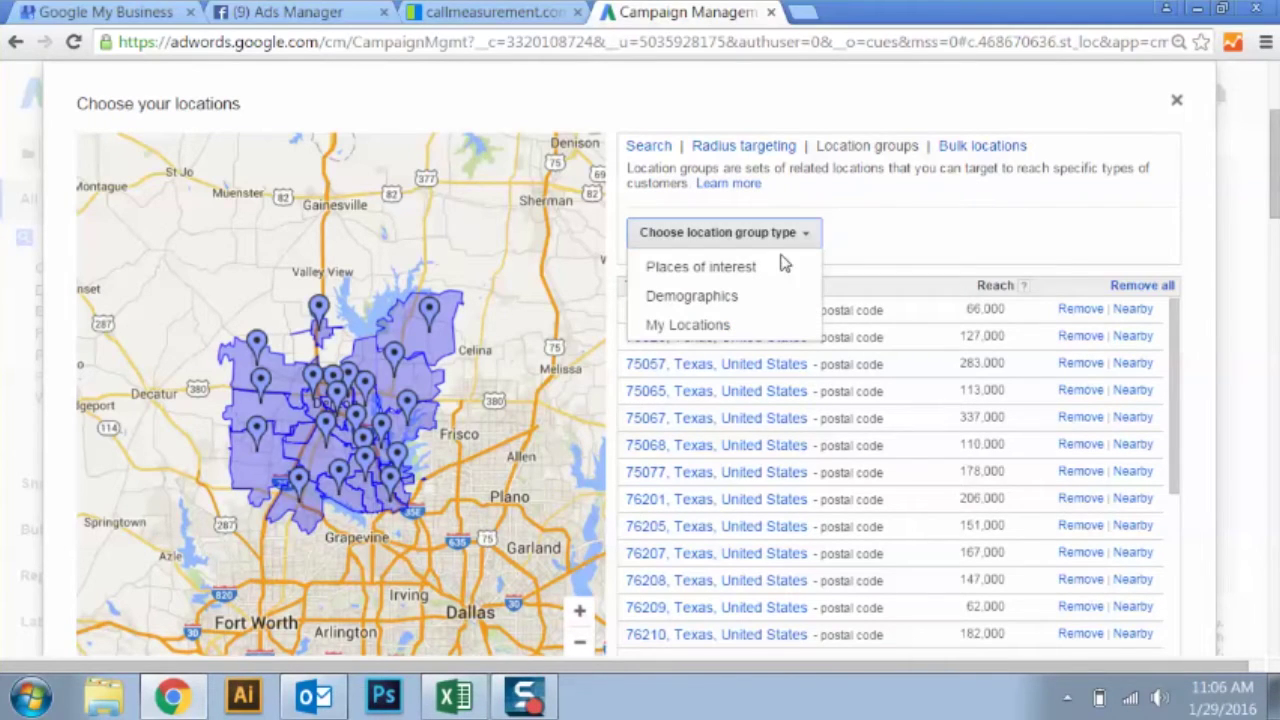
click(734, 296)
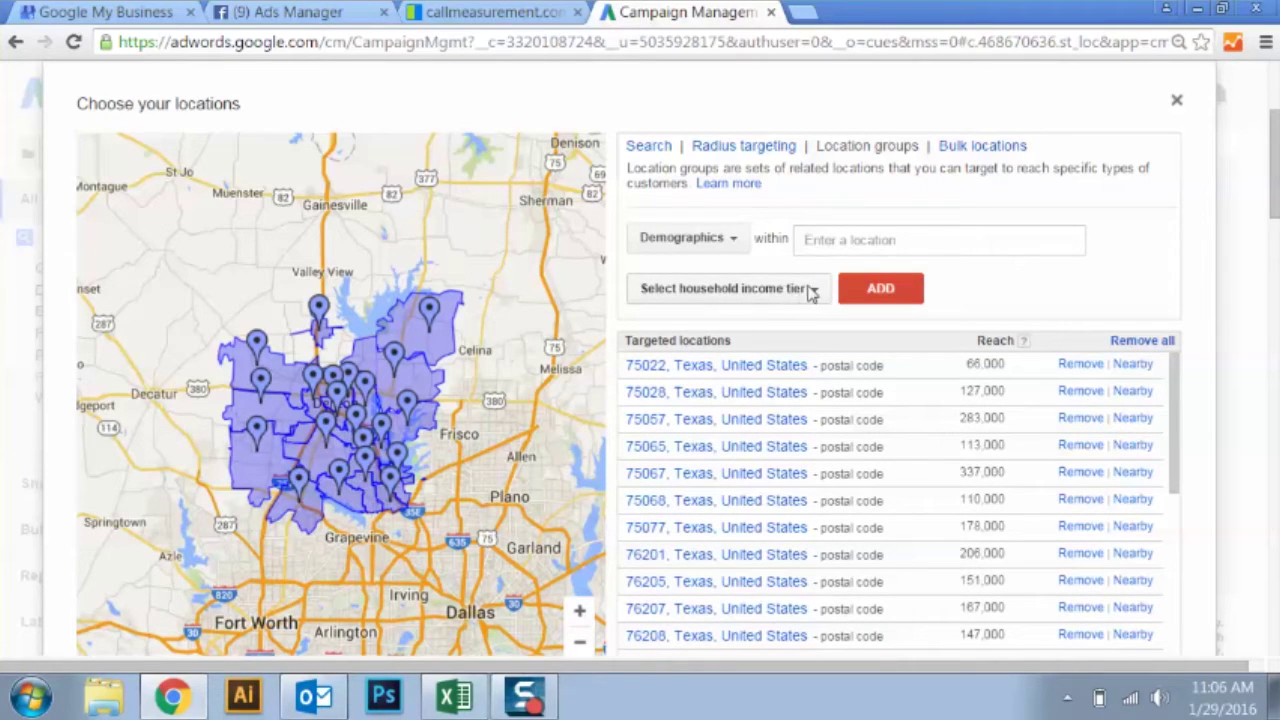
click(845, 246)
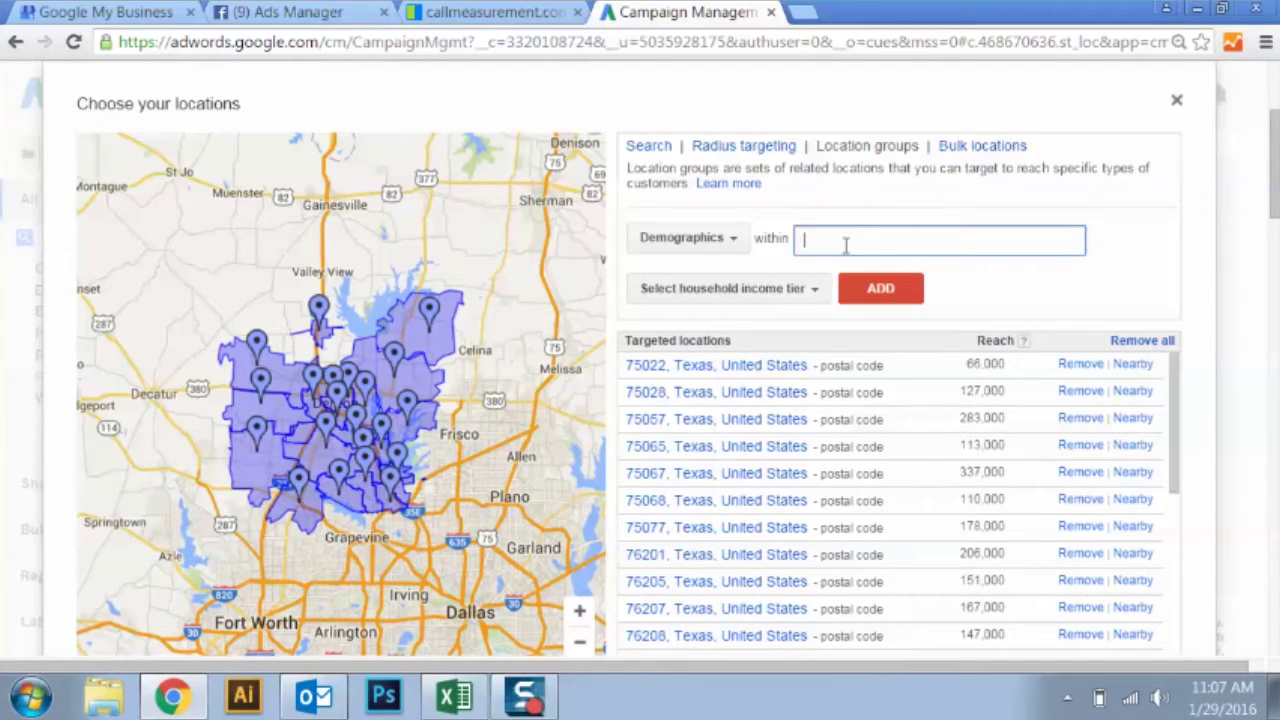
text(Flower)
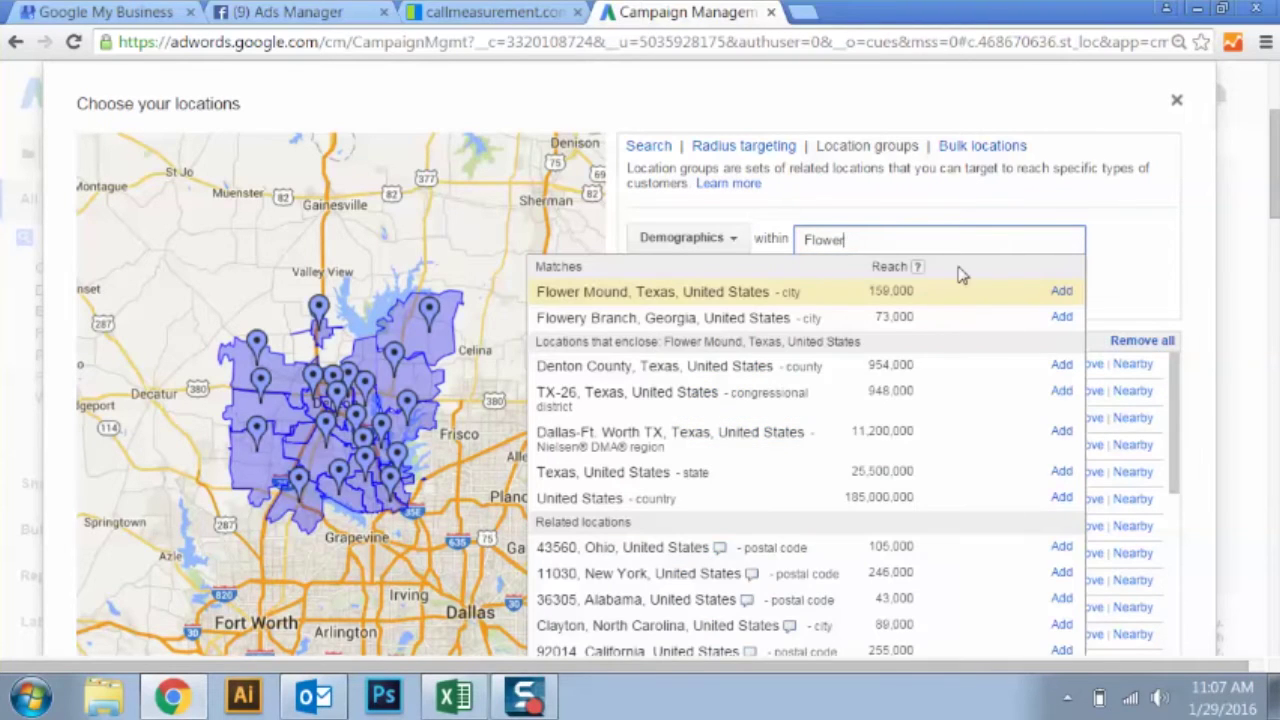
click(1058, 291)
click(735, 289)
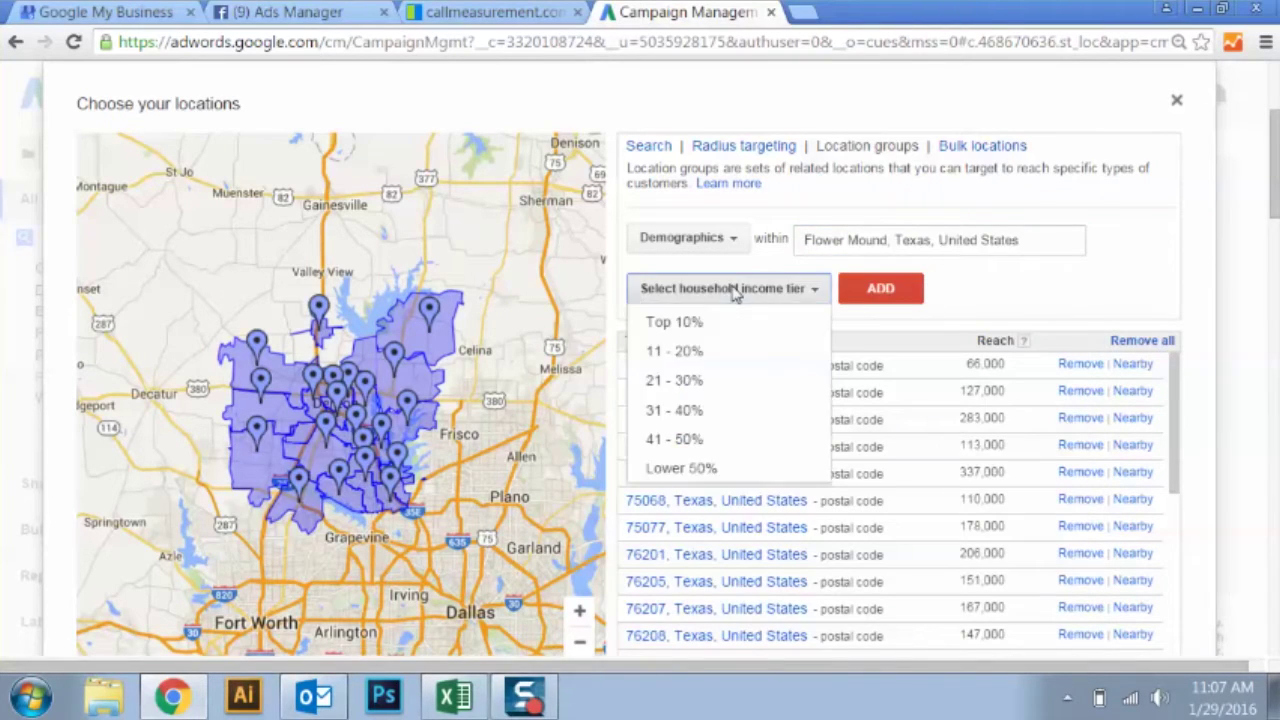
click(697, 318)
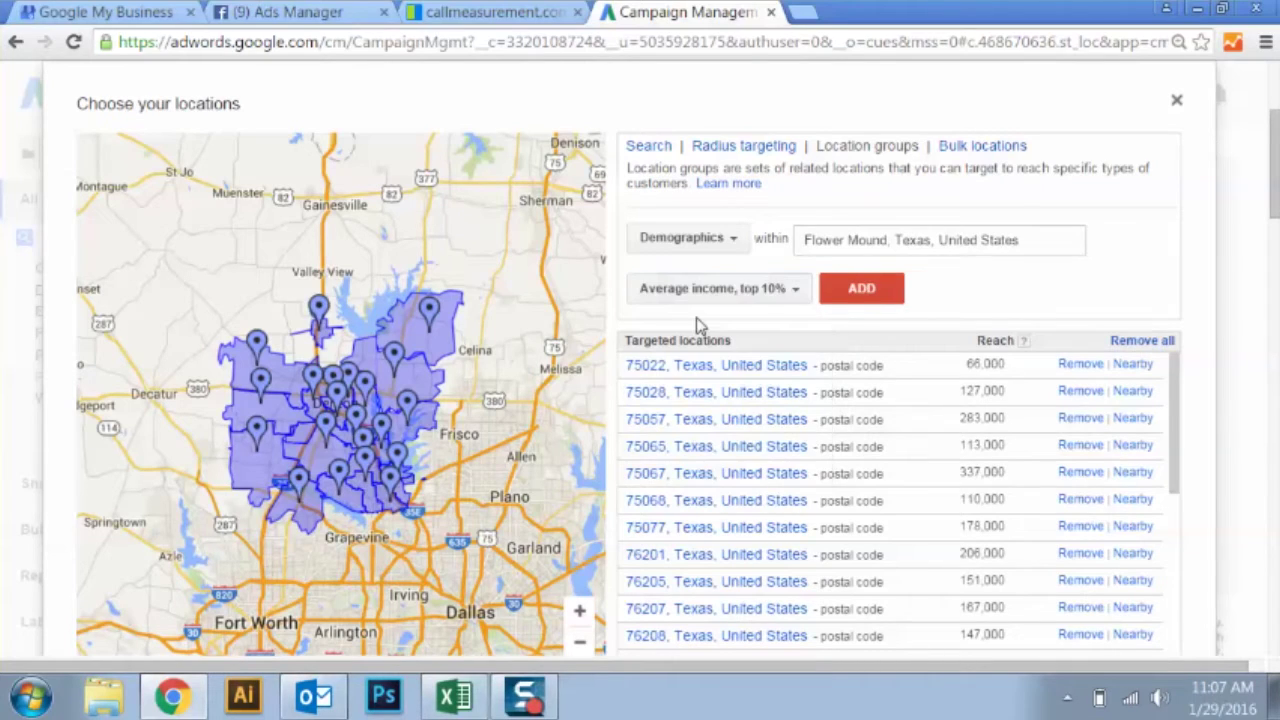
click(866, 289)
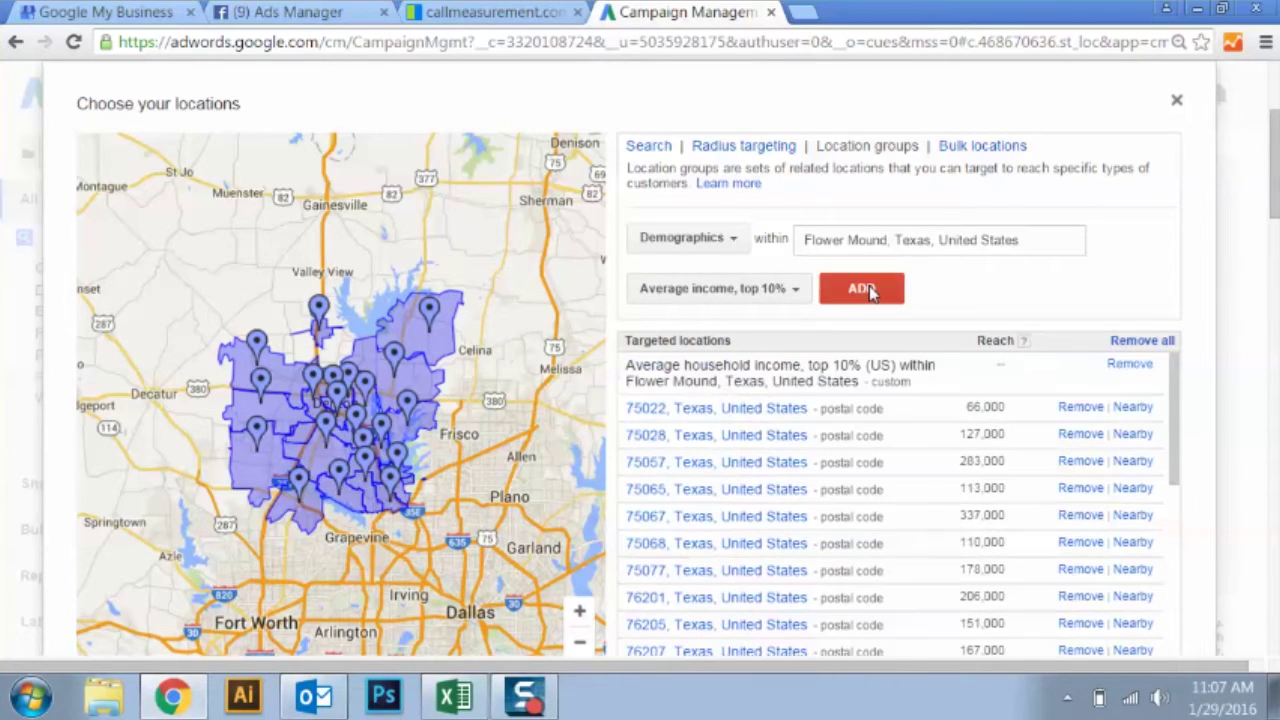
click(868, 289)
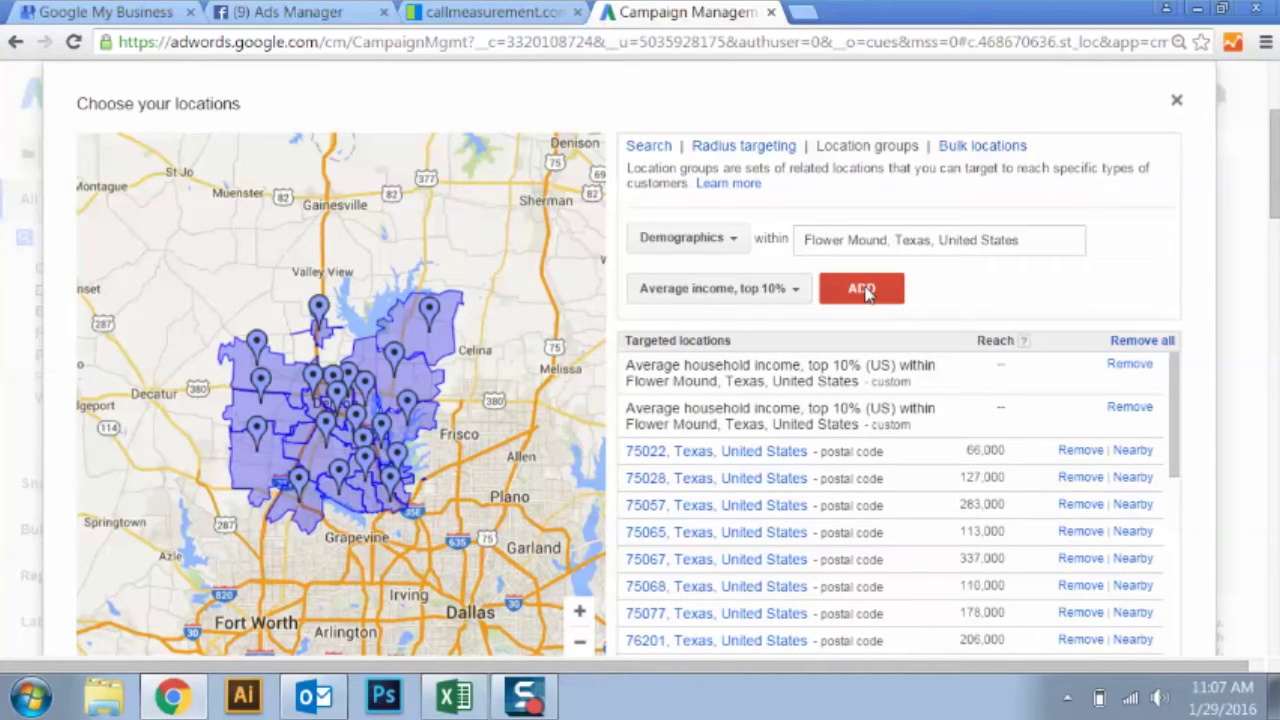
click(1124, 366)
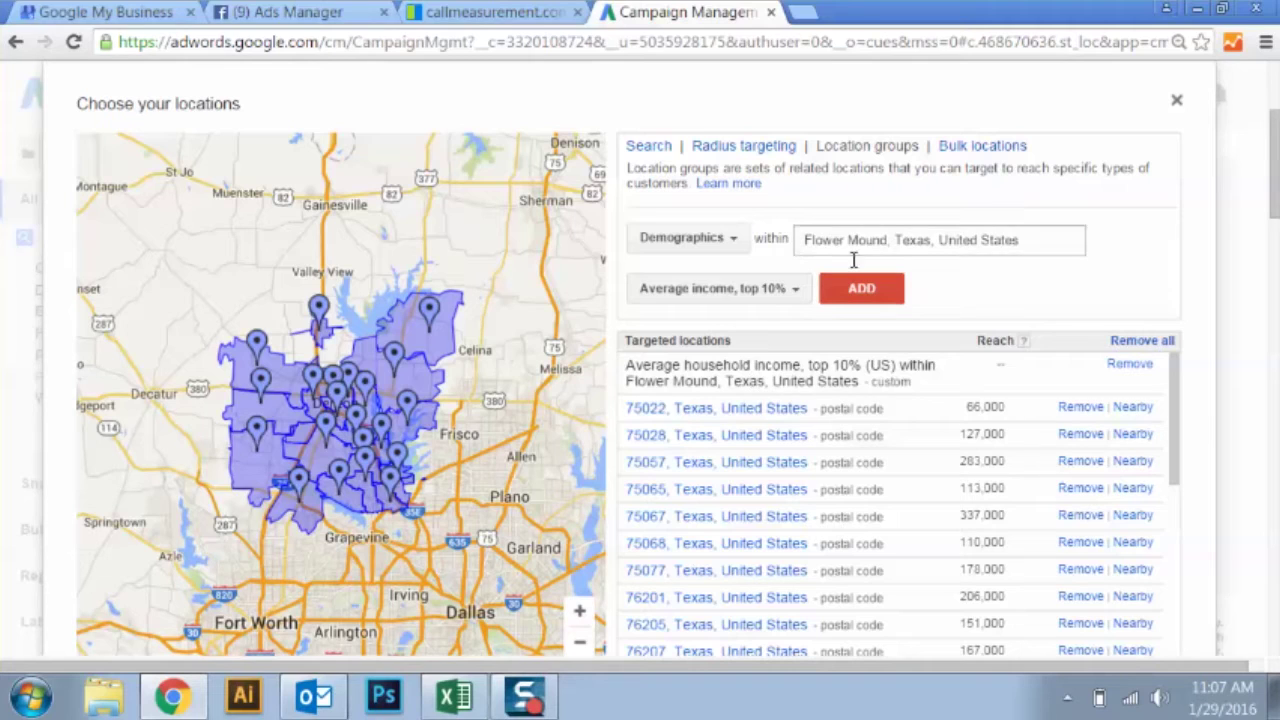
- Try to add the 11 - 20% household income tier within Flower Mound, Texas as a targeted location group
click(790, 288)
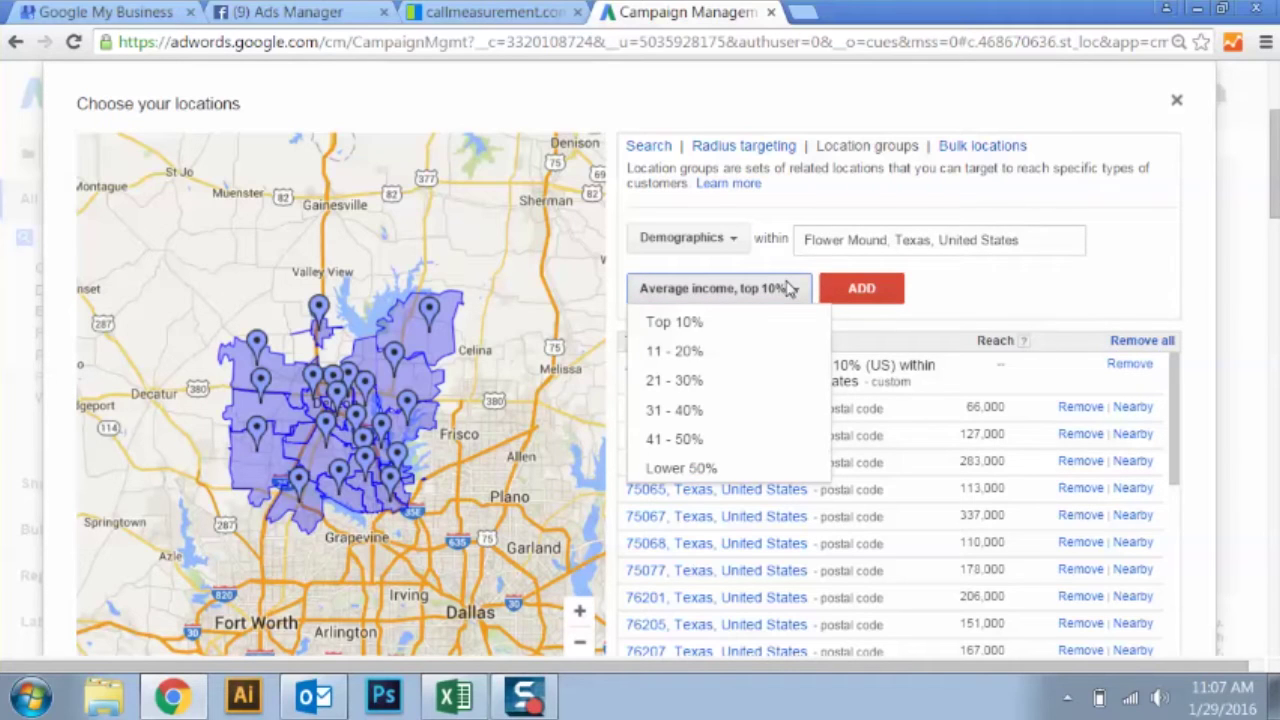
click(730, 351)
click(851, 288)
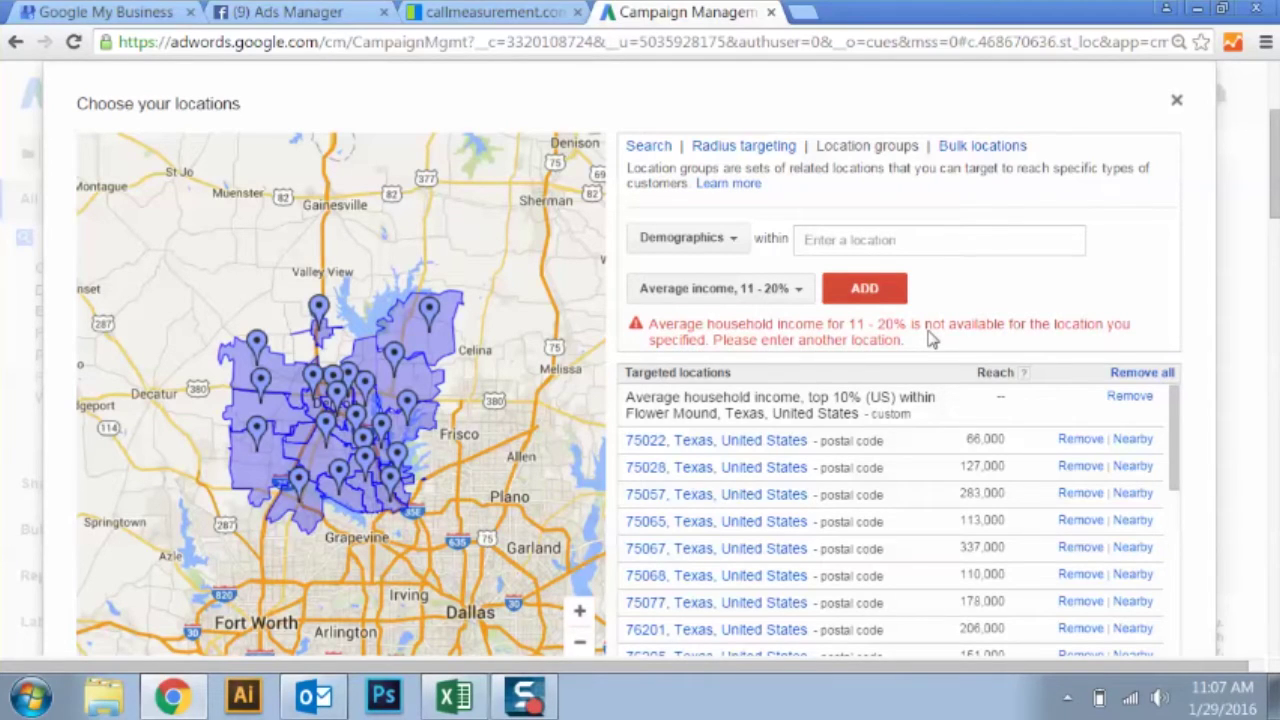
- Try to add the top 10% household income tier within Argyle, Texas as a targeted location group
click(840, 236)
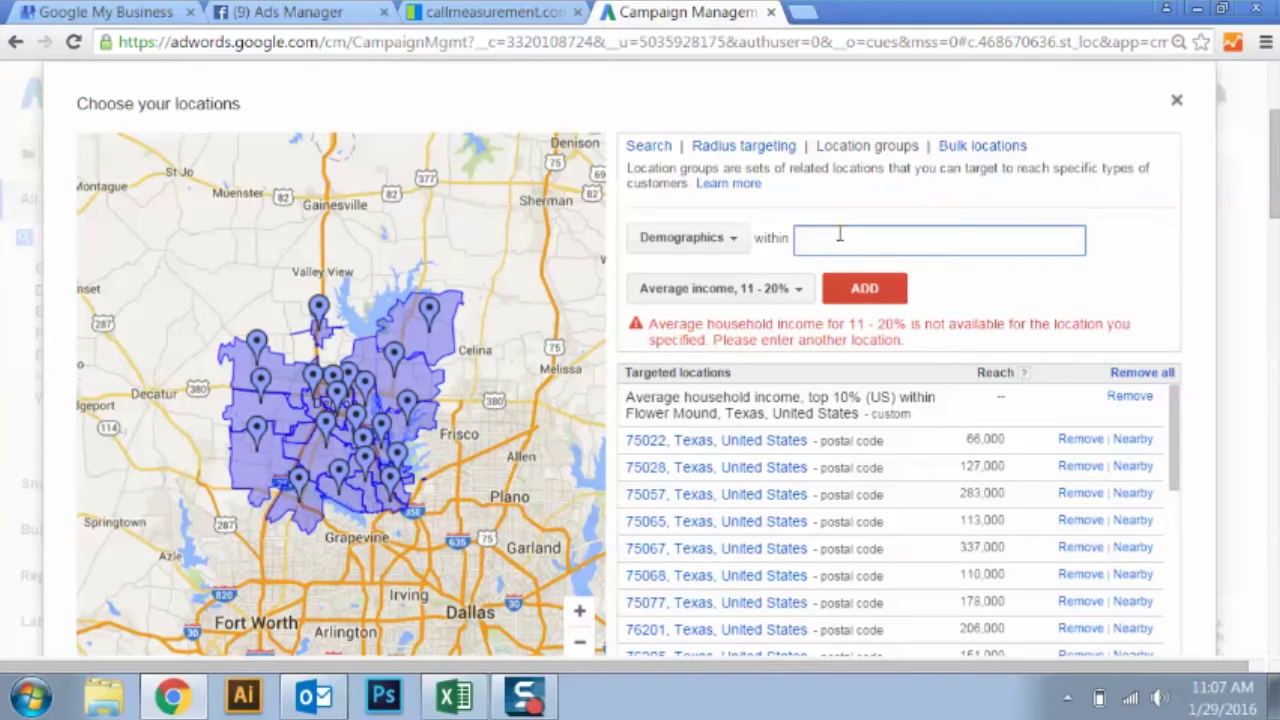
text(Arg)
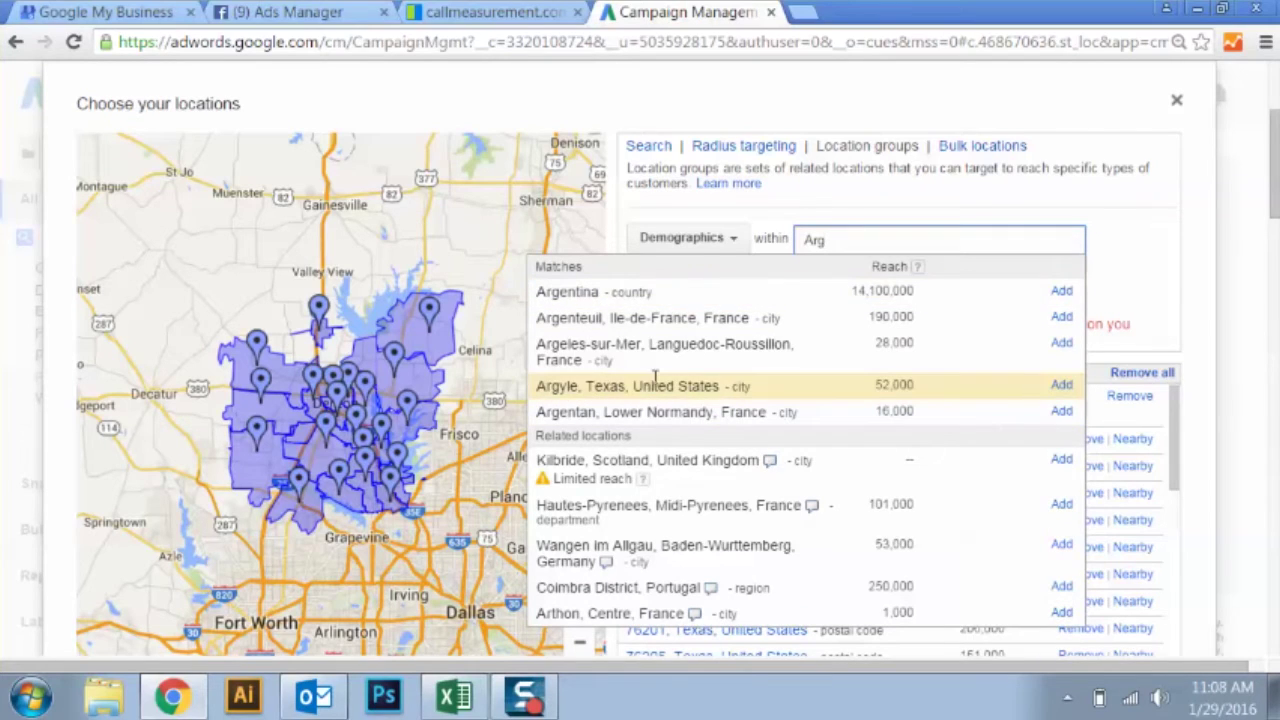
click(1060, 386)
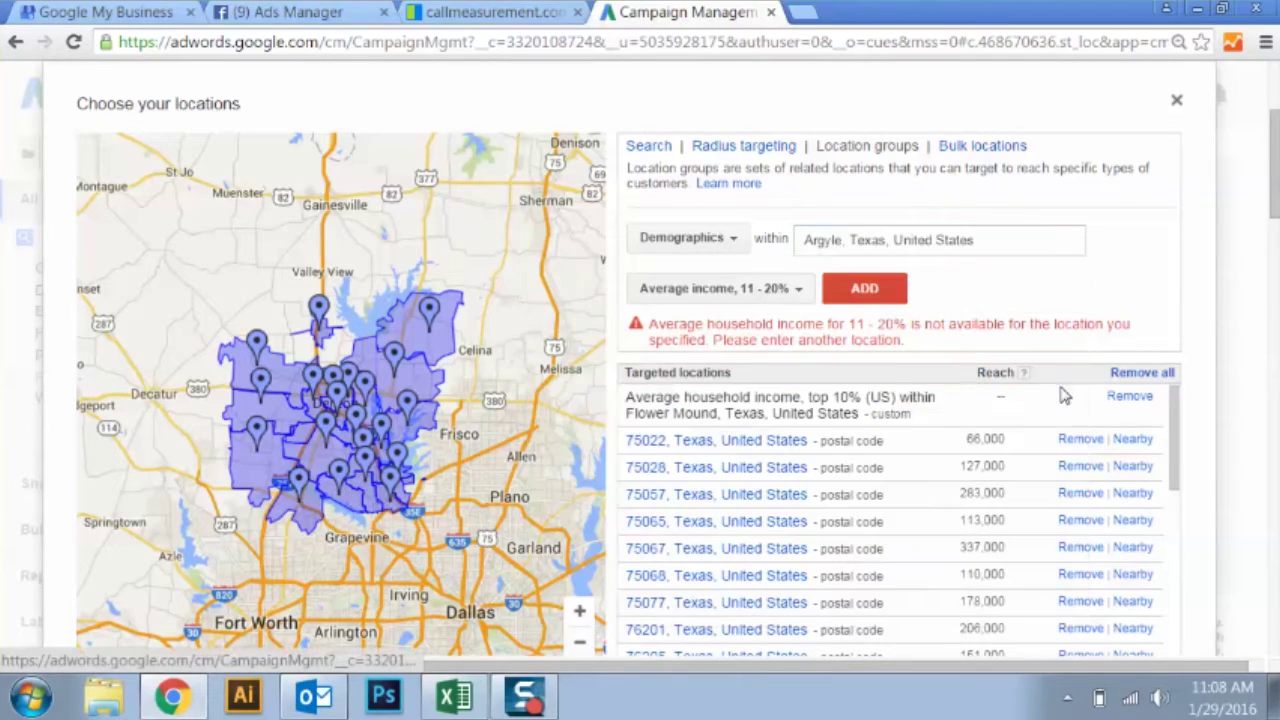
click(683, 290)
click(686, 320)
click(858, 289)
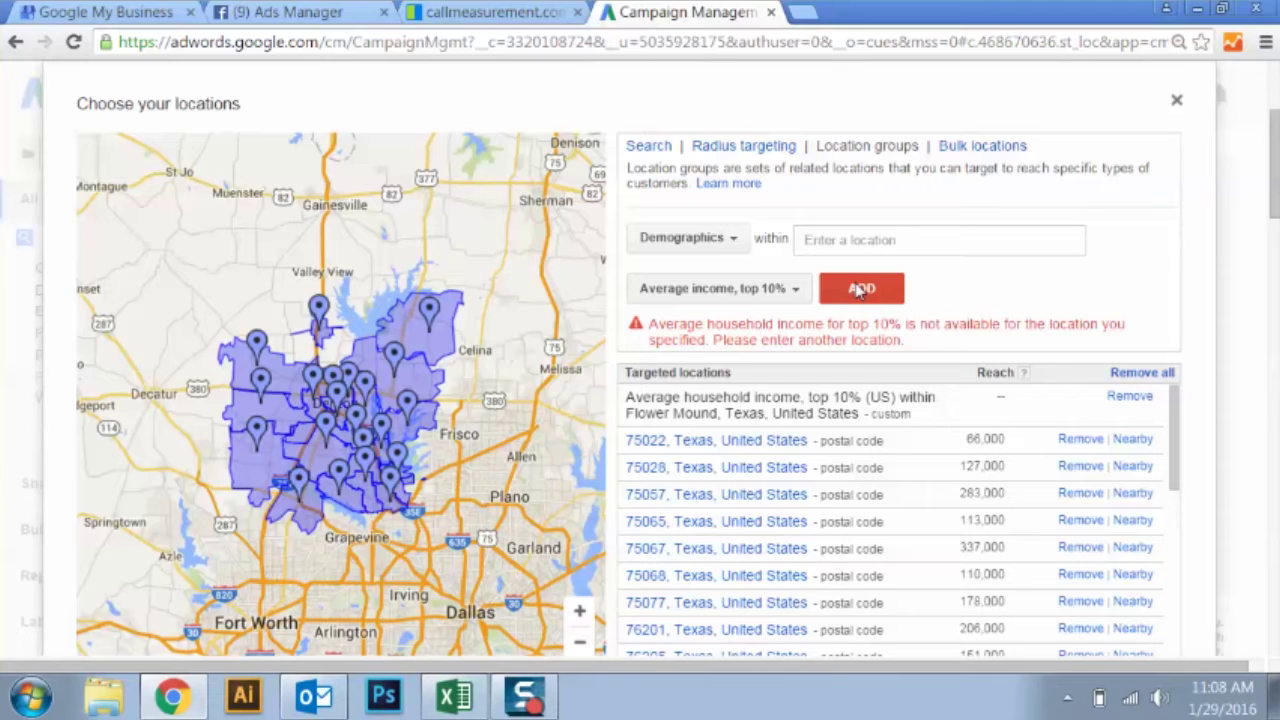
- Add a demographic location group for the 11 - 20% household income tier within Argyle, Texas
click(840, 234)
text(arg)
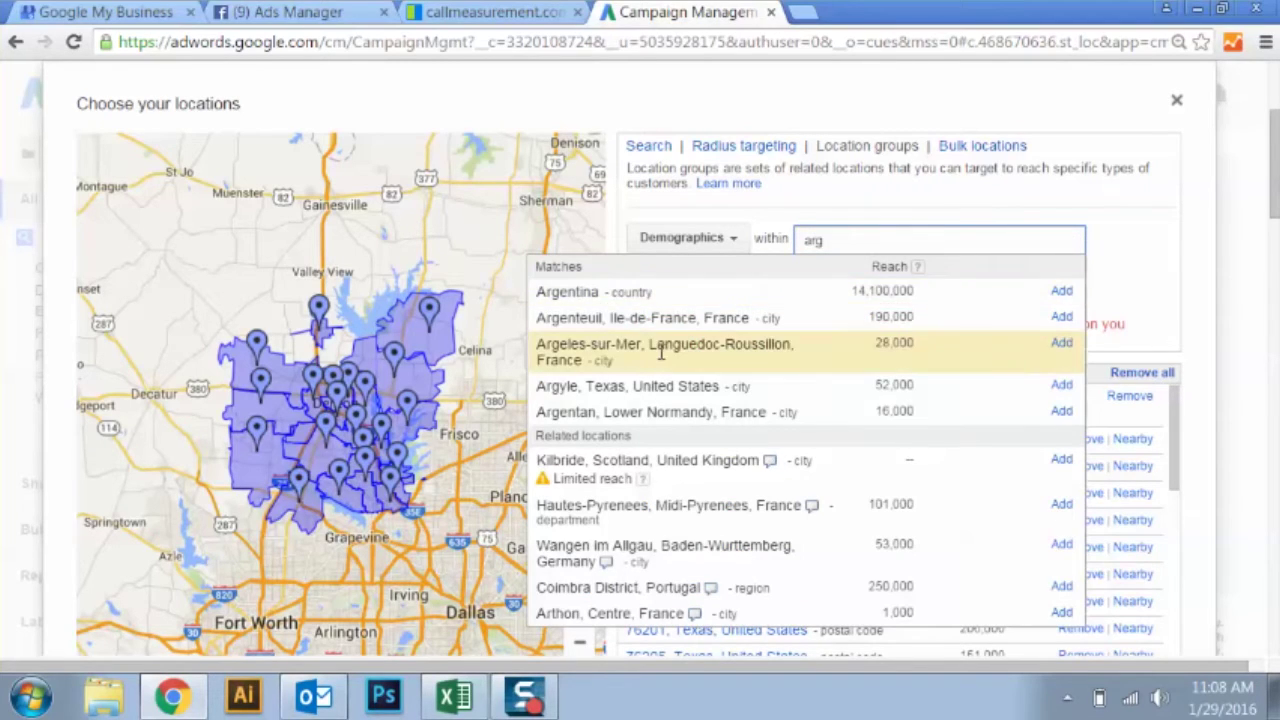
click(636, 387)
click(763, 292)
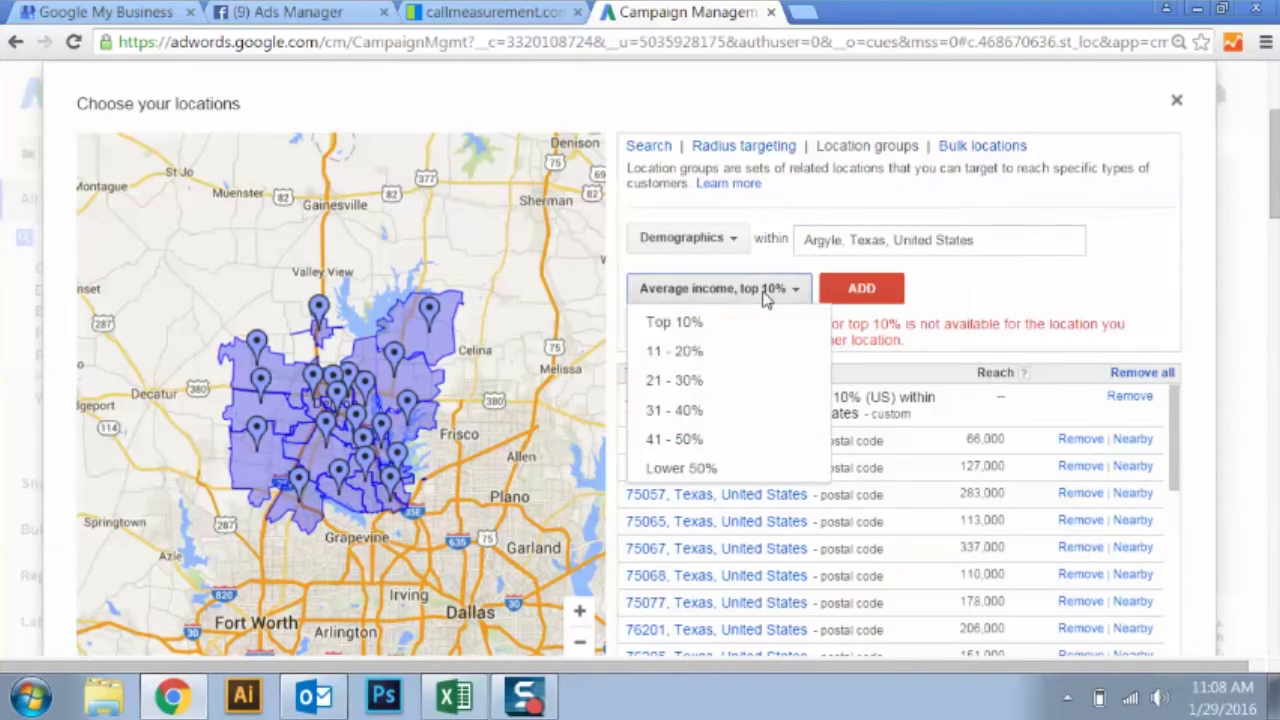
click(720, 352)
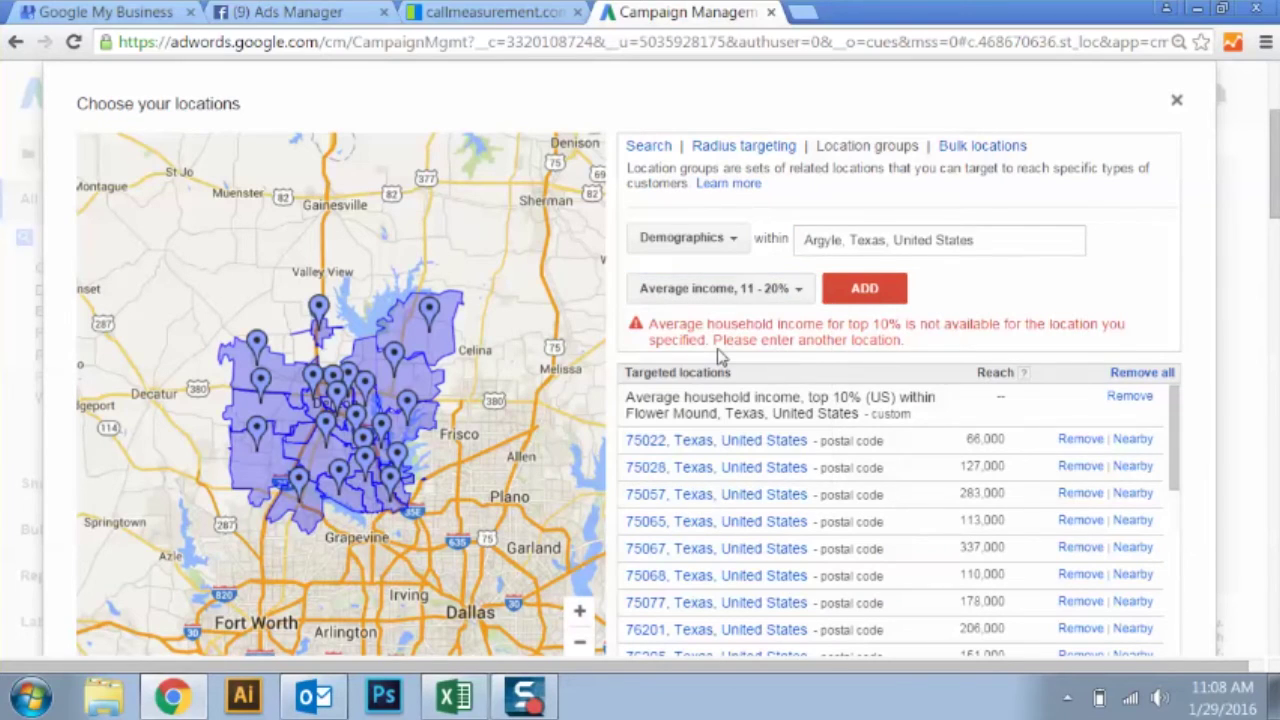
click(870, 301)
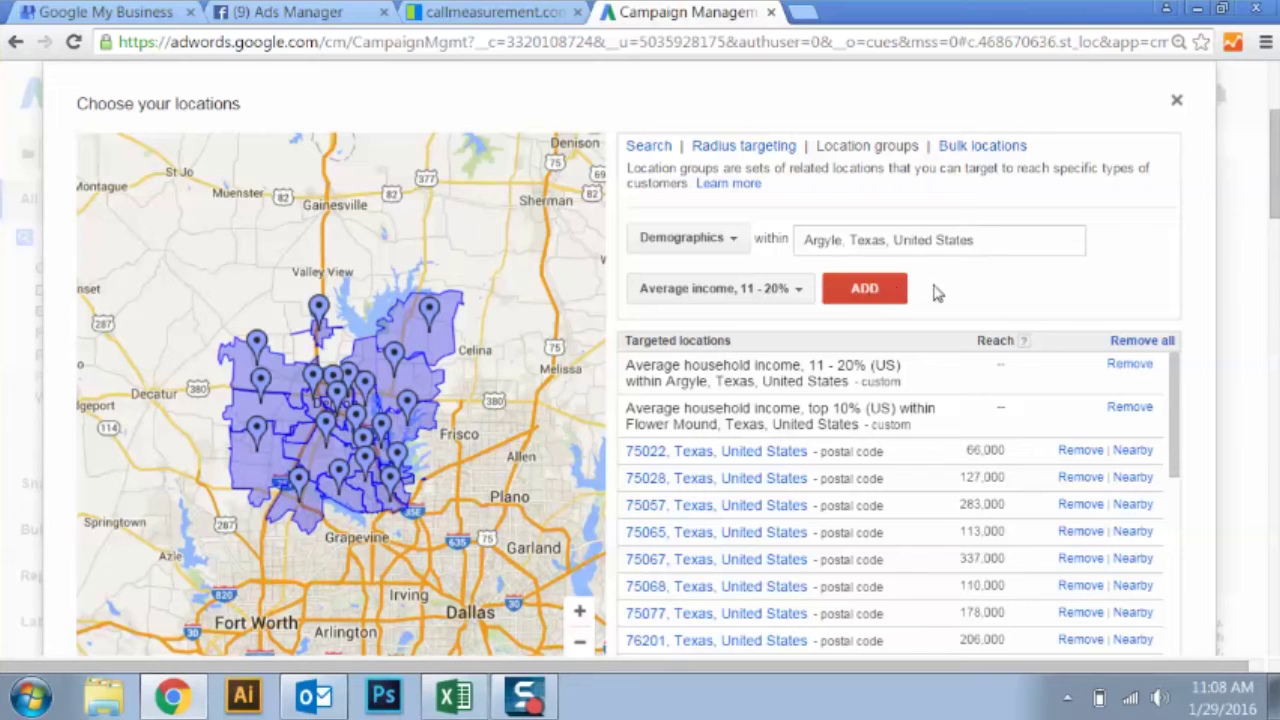
- Finish choosing the locations and save the campaign's edited location targeting
drag(1273, 170, 1273, 205)
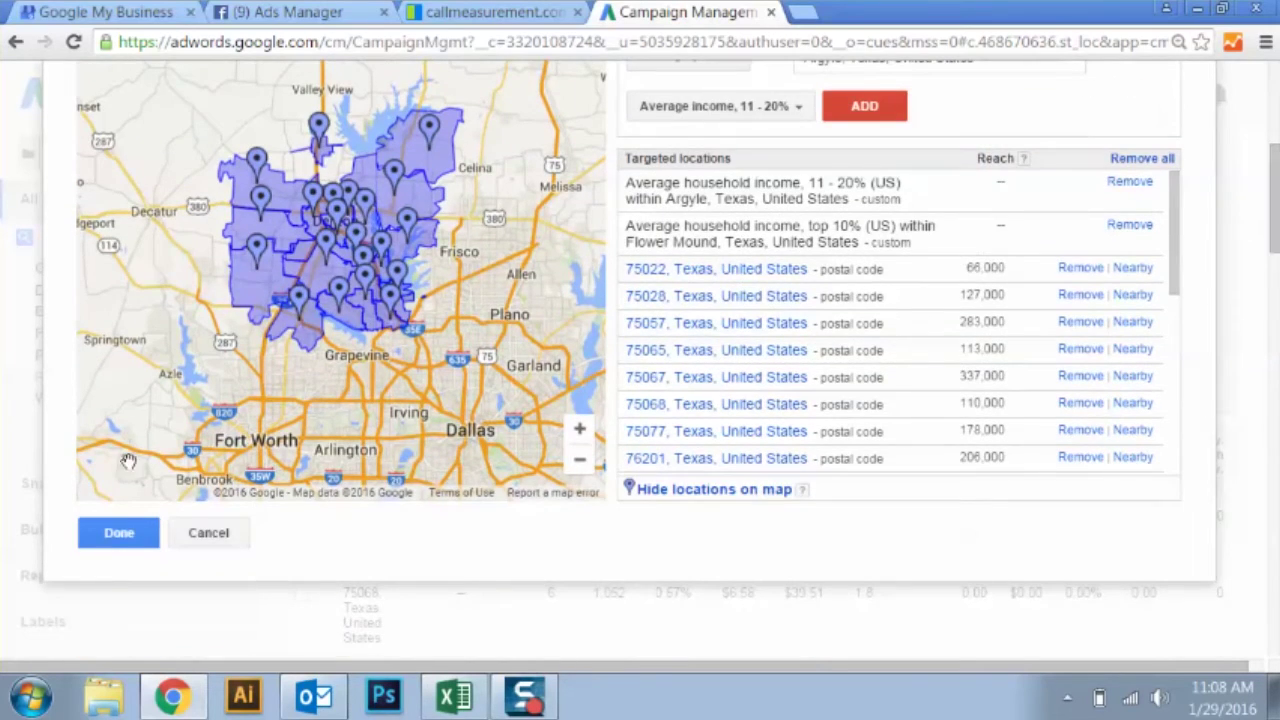
click(115, 532)
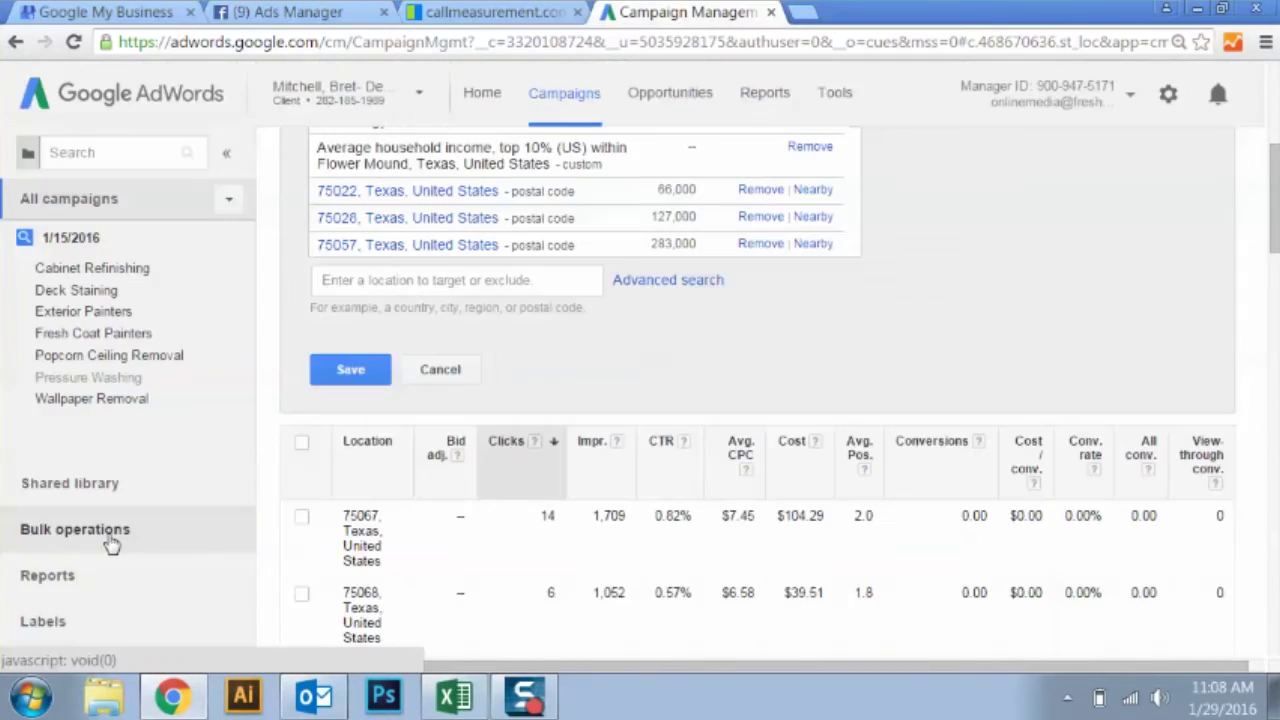
click(350, 370)
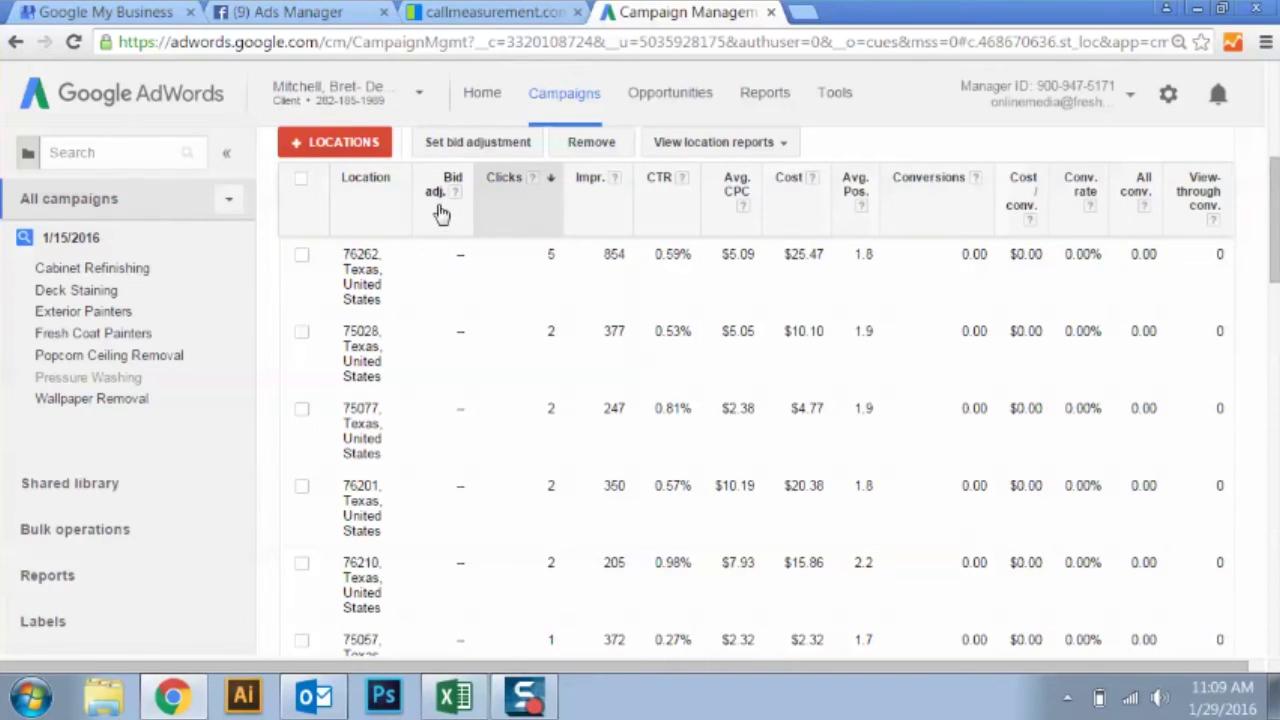
- Set the bid adjustment of the Flower Mound top 10% household income location to increase by 10% and save it
drag(1268, 223, 1260, 343)
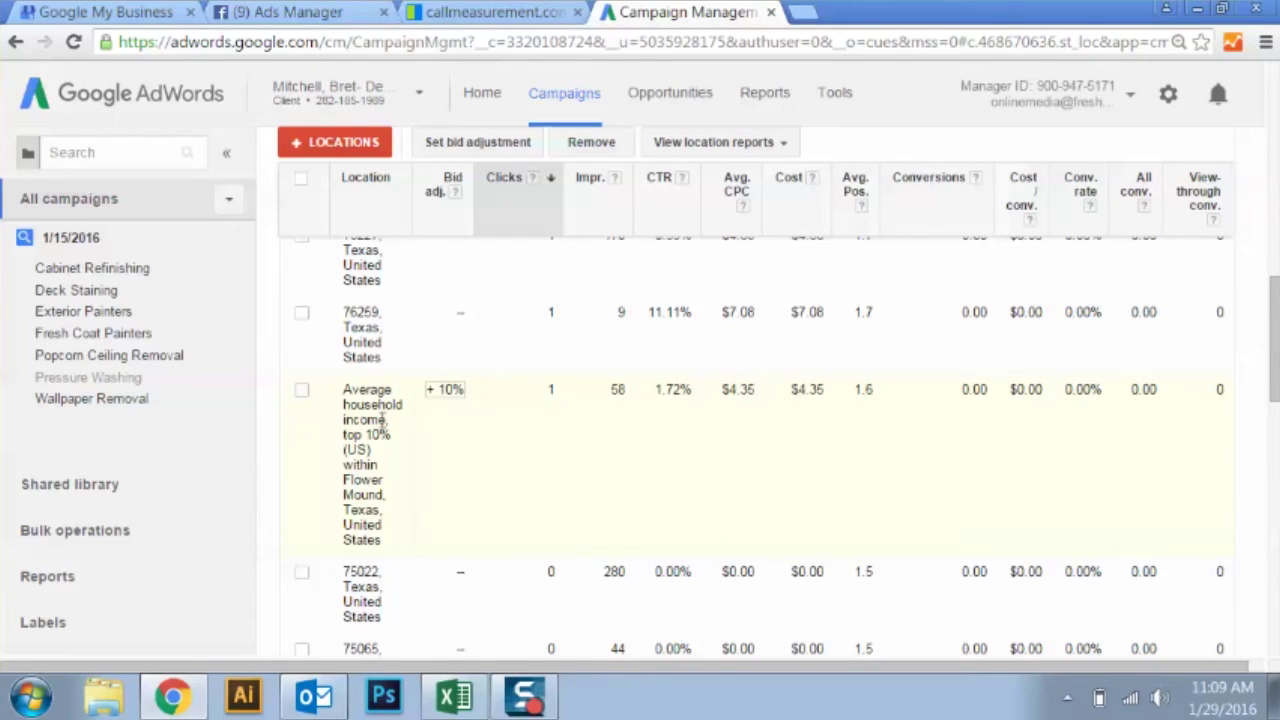
click(446, 392)
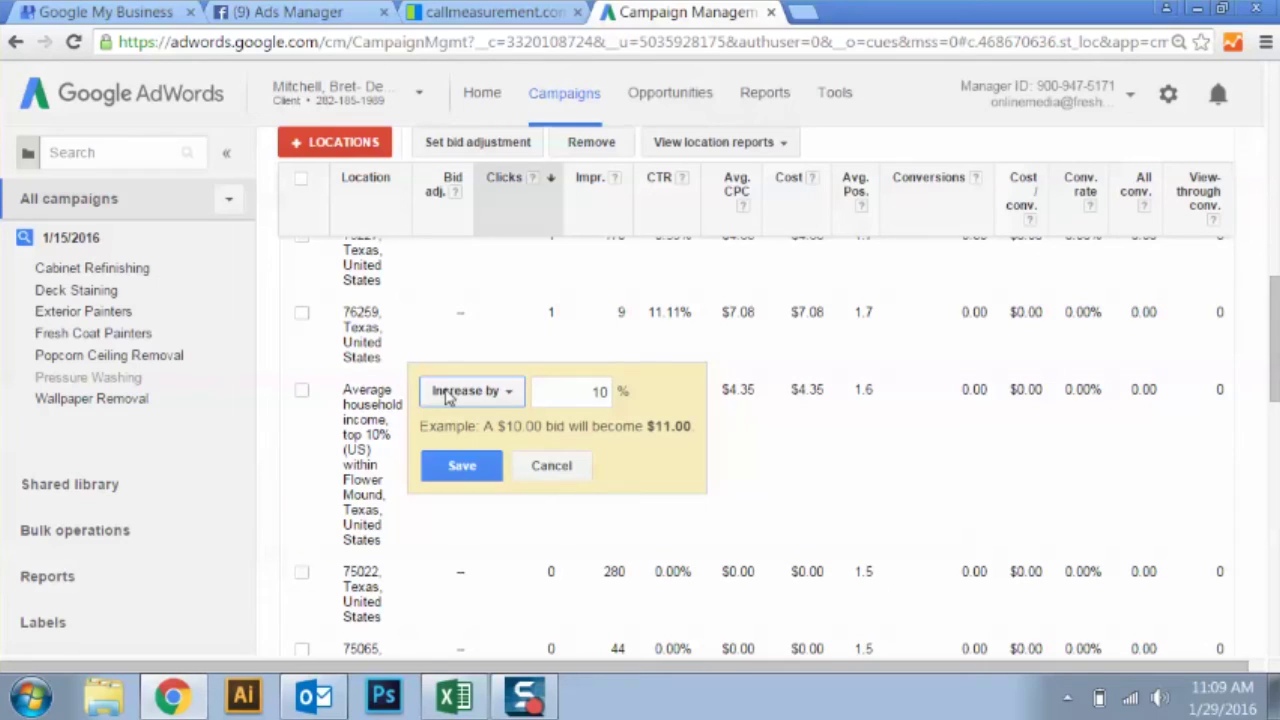
double_click(598, 392)
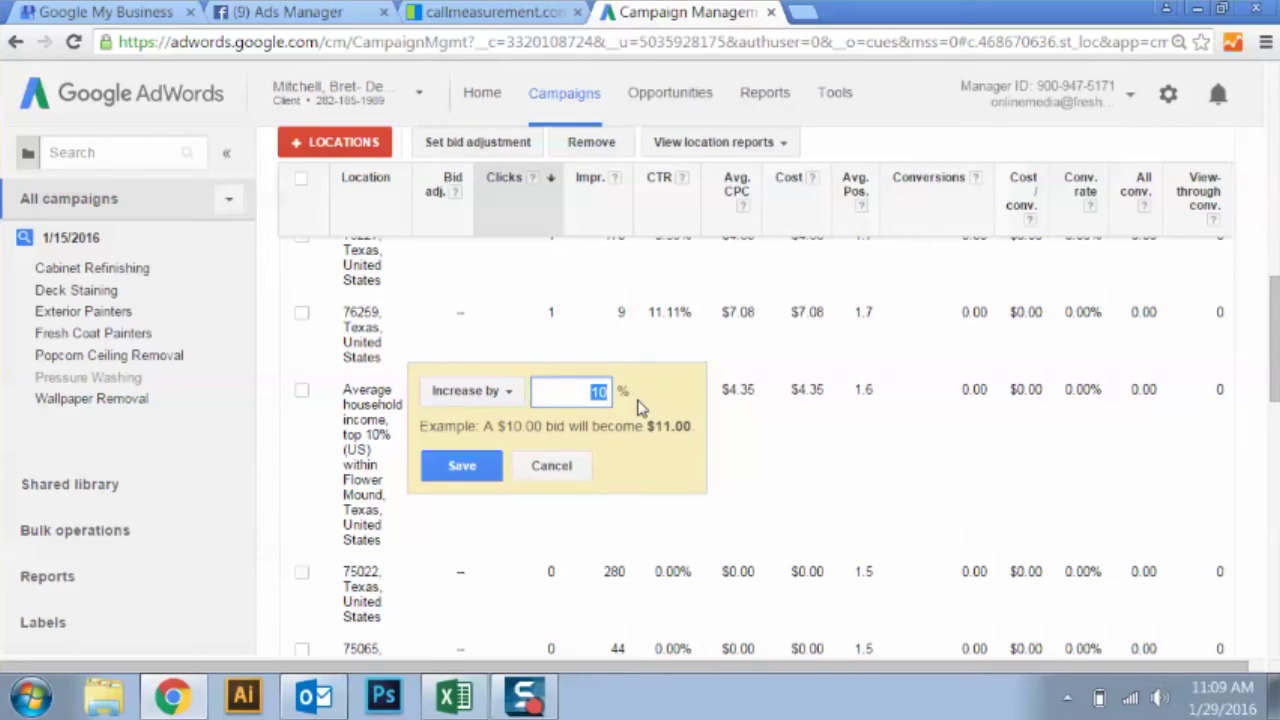
key(BackSpace)
text(10)
click(492, 470)
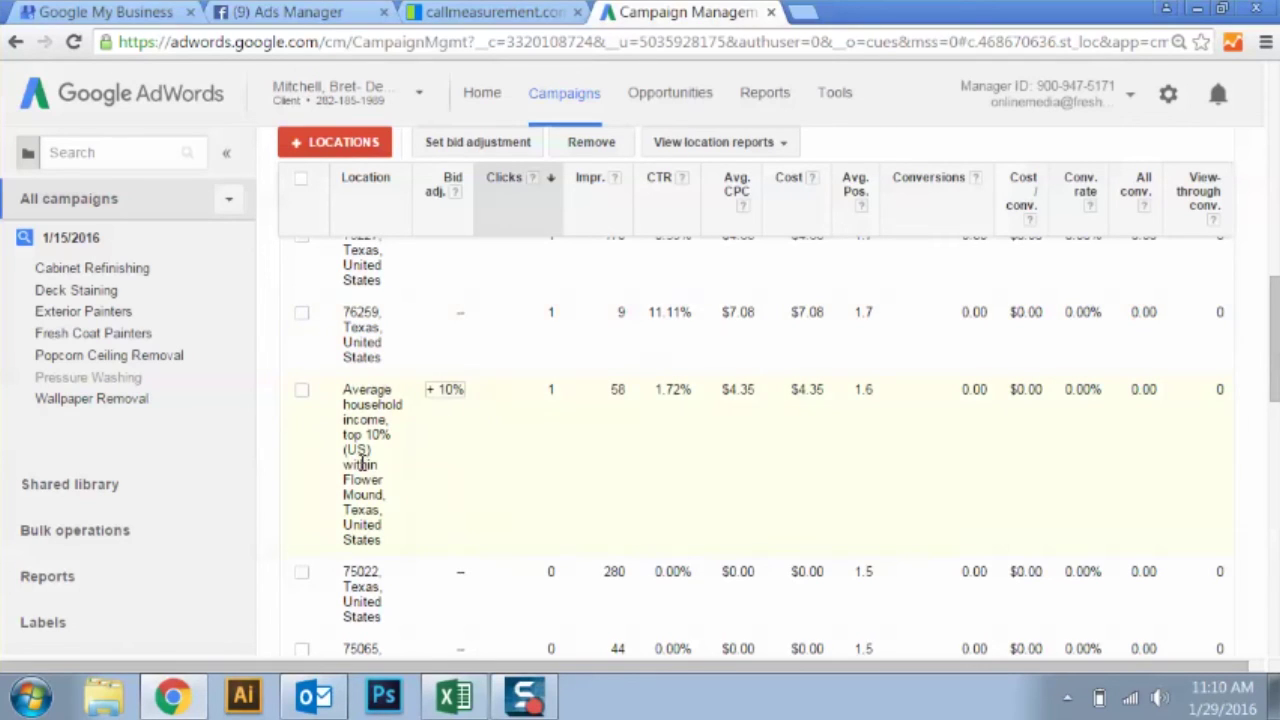
- Set the bid adjustment of the 76269, Texas location to increase by 10% and save it
click(461, 314)
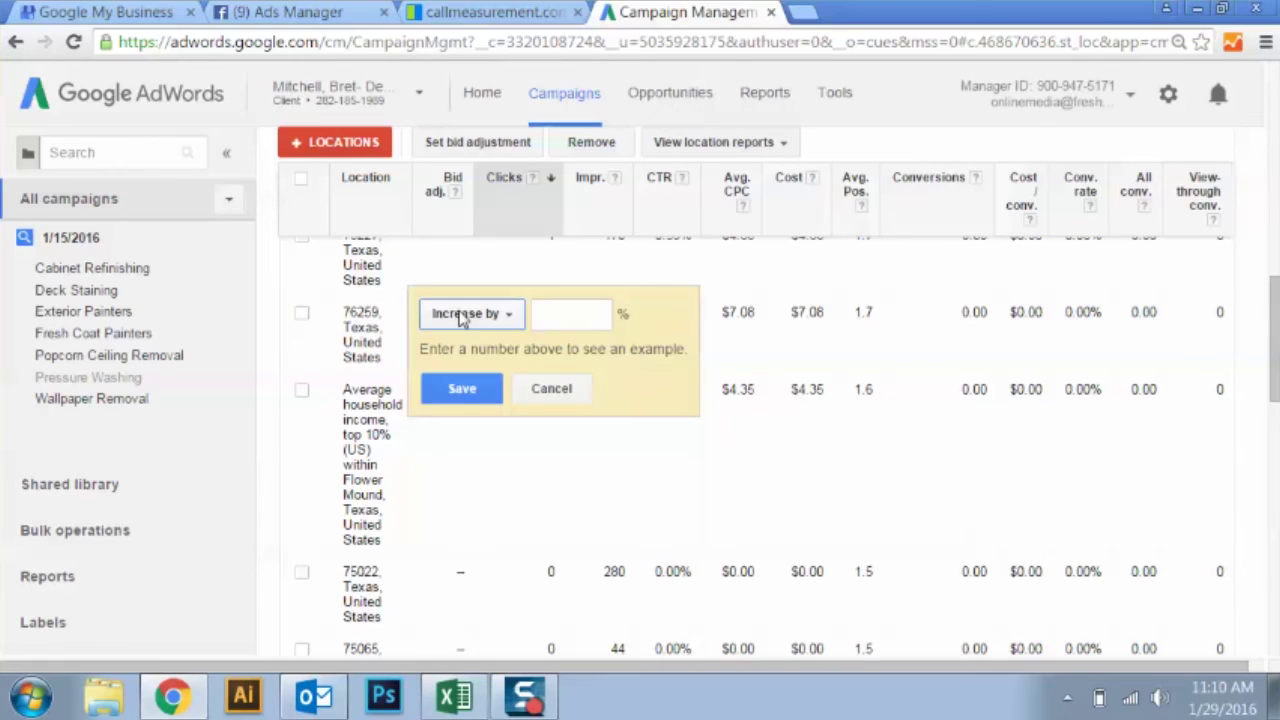
click(571, 318)
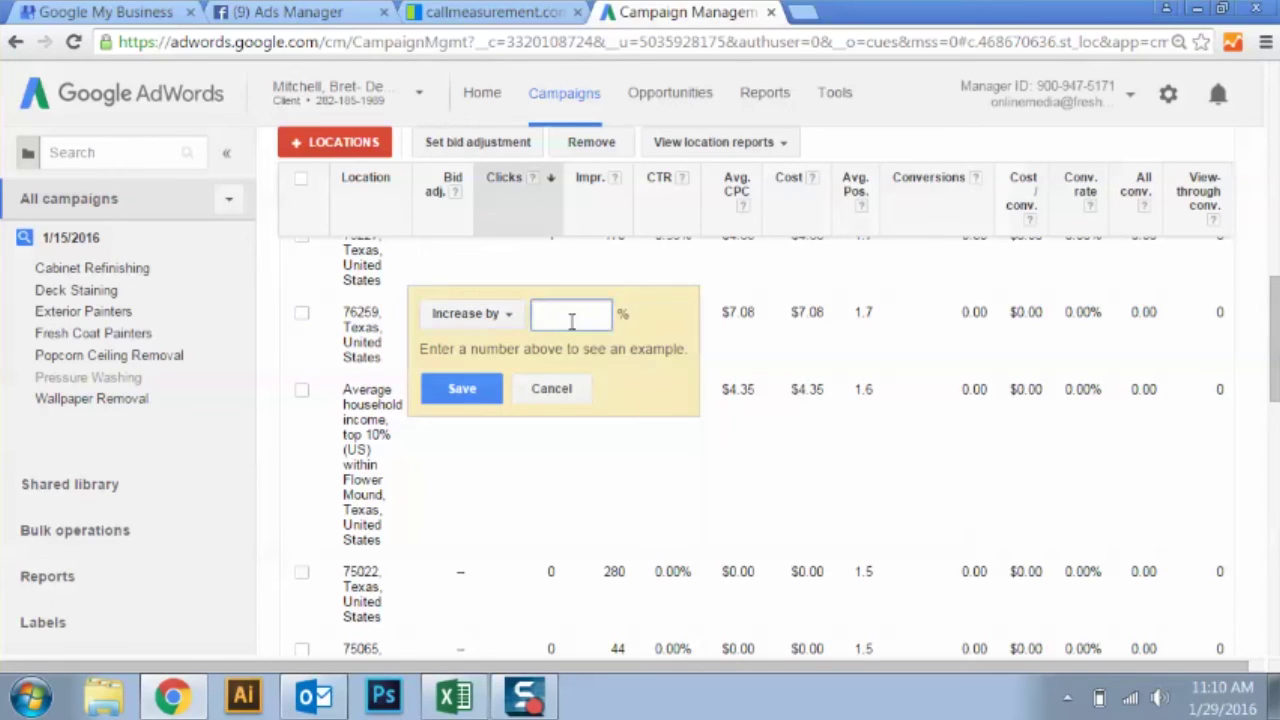
text(10)
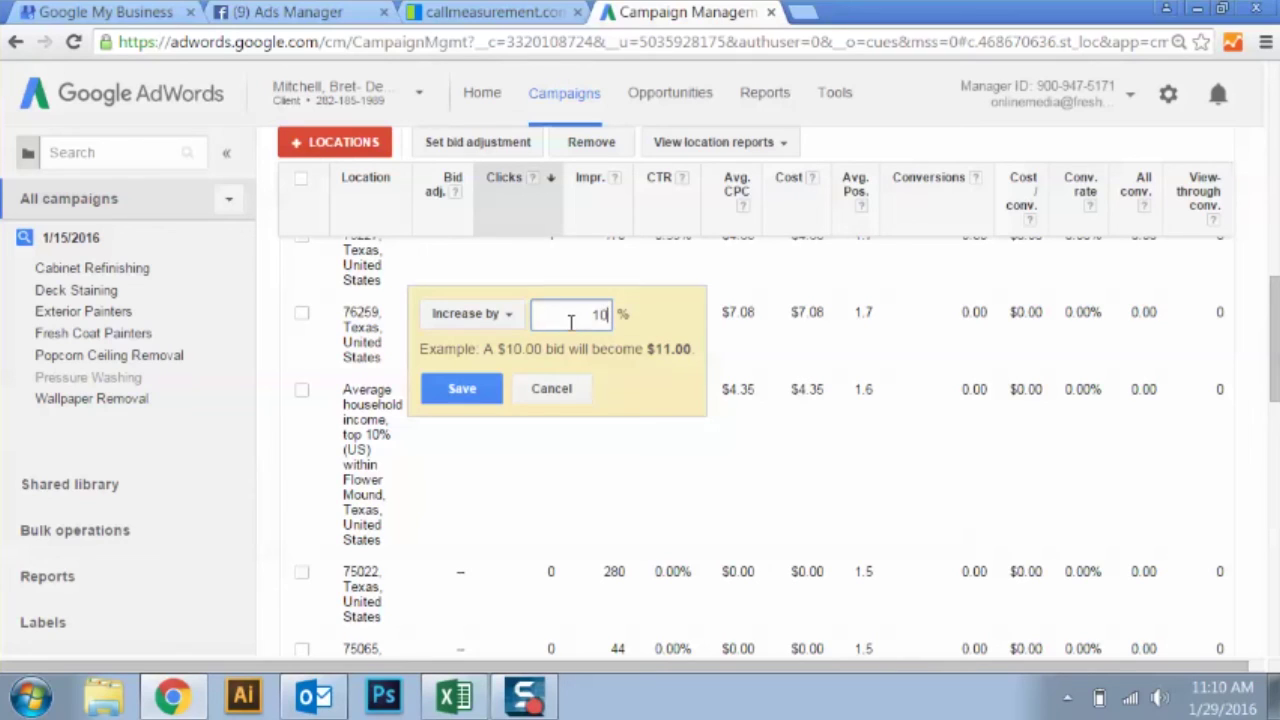
click(478, 389)
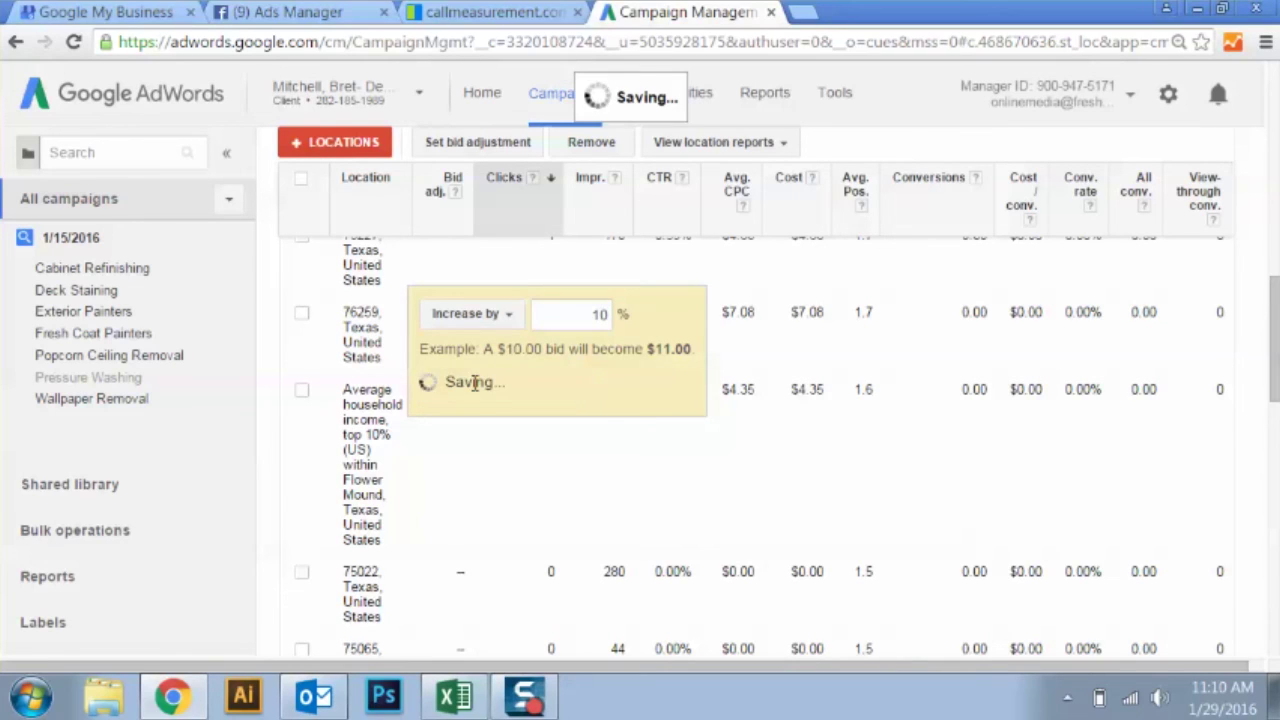